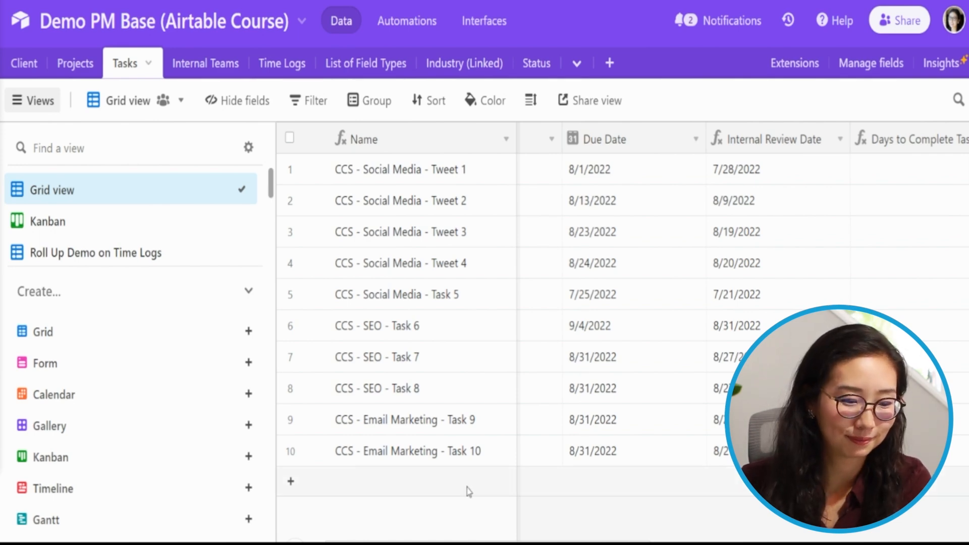
Create a collaborative Gantt view for the Tasks table with Start Date as the start field and Due Date as the end field.
click(210, 522)
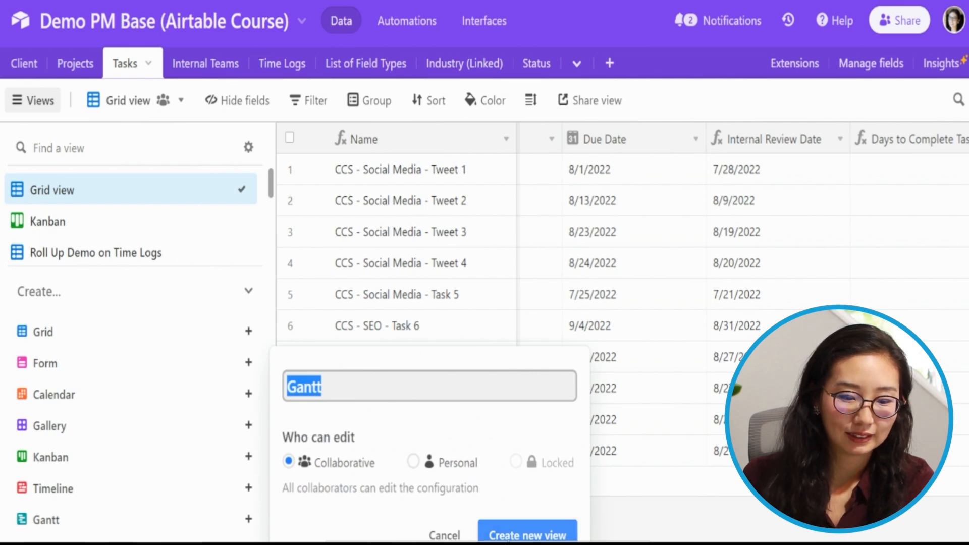
click(543, 537)
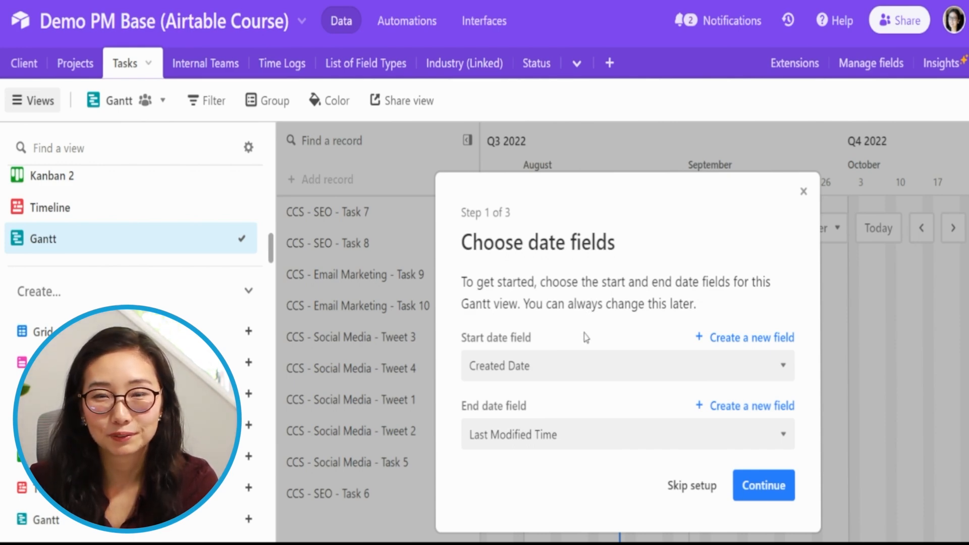
click(583, 369)
key(s)
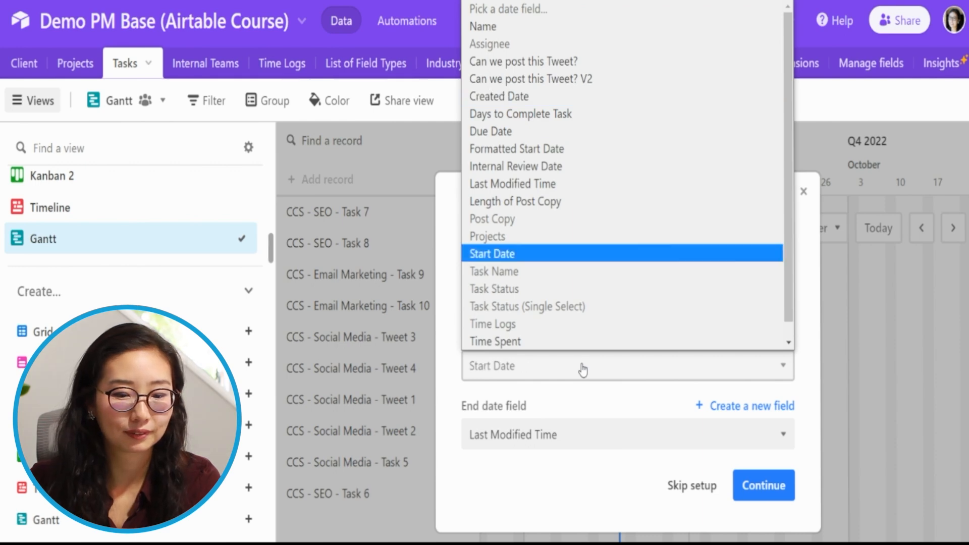
key(Return)
click(591, 442)
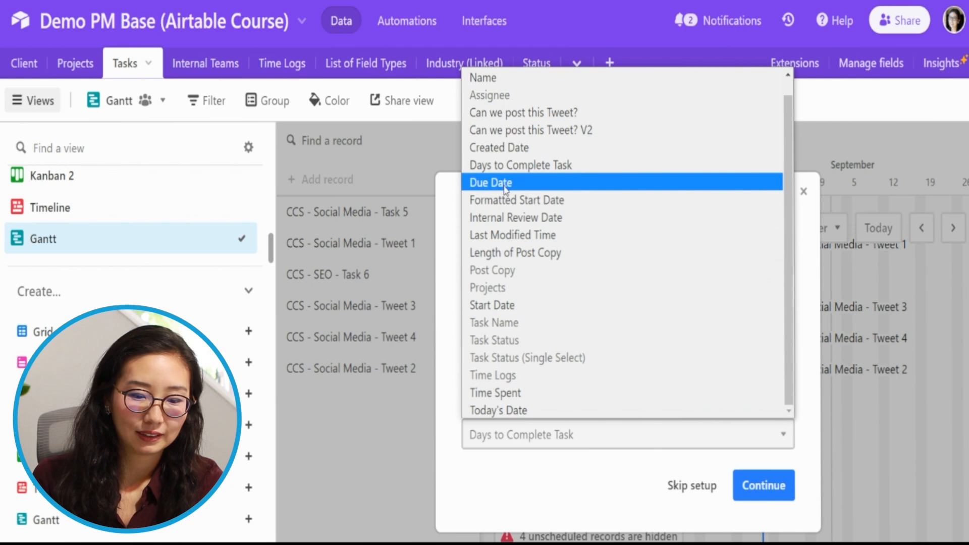
click(505, 183)
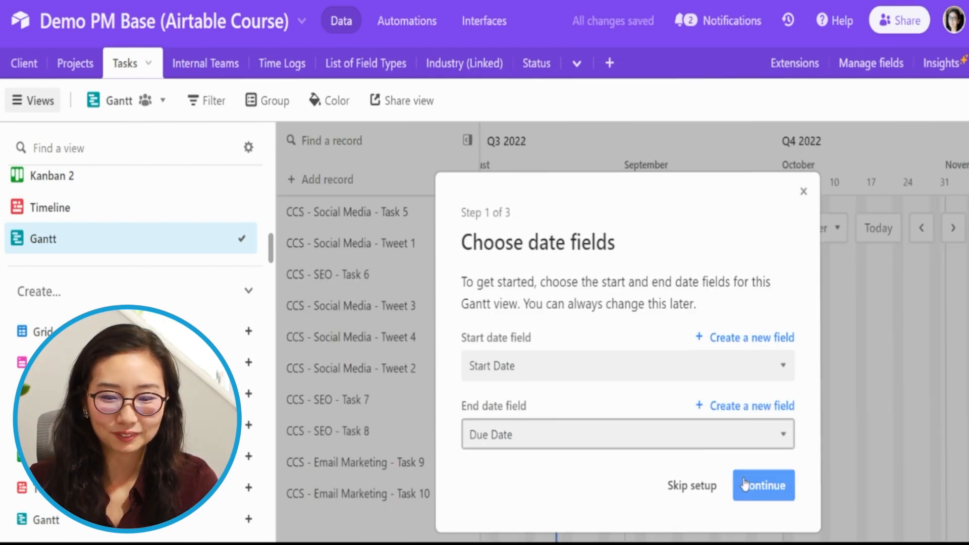
click(741, 485)
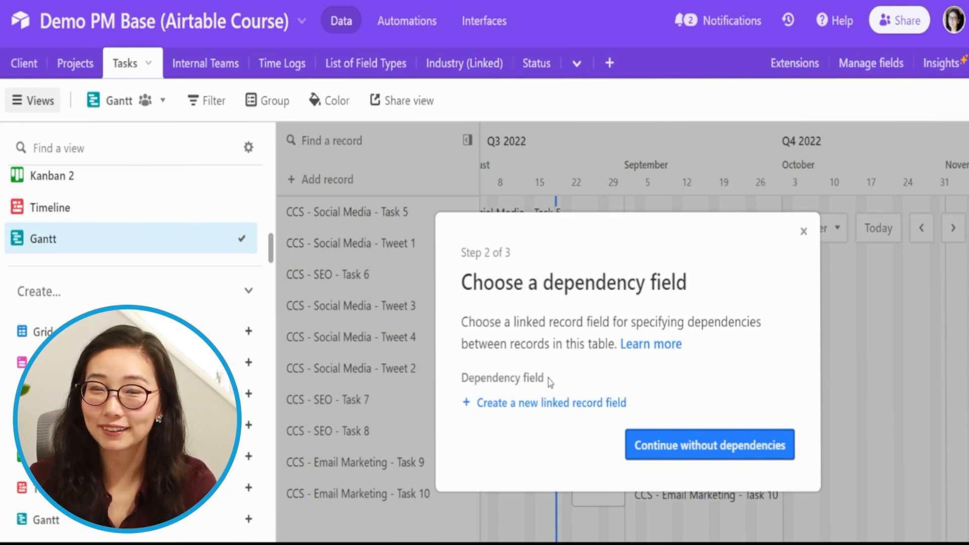
Create a new linked record field for the Gantt dependencies and set it to link each record to its successors.
click(581, 403)
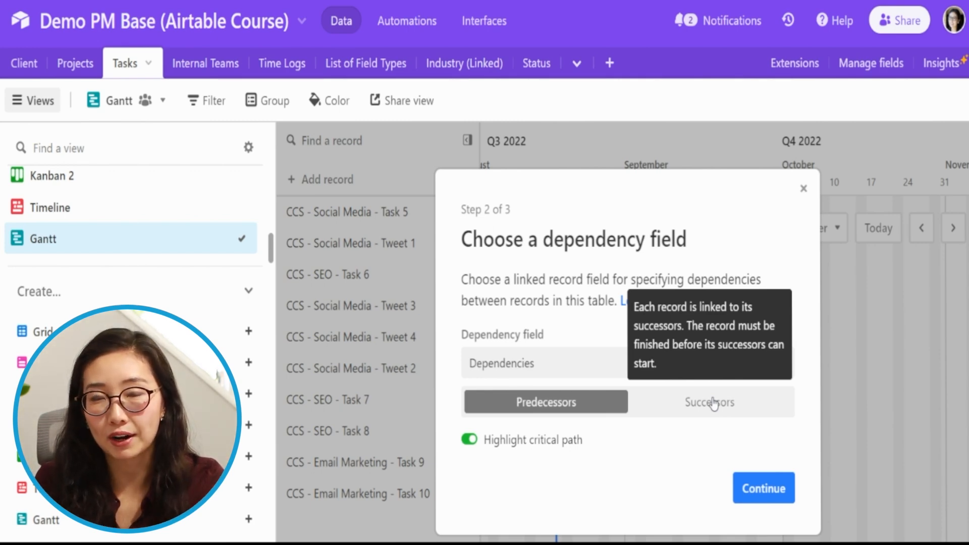
click(697, 403)
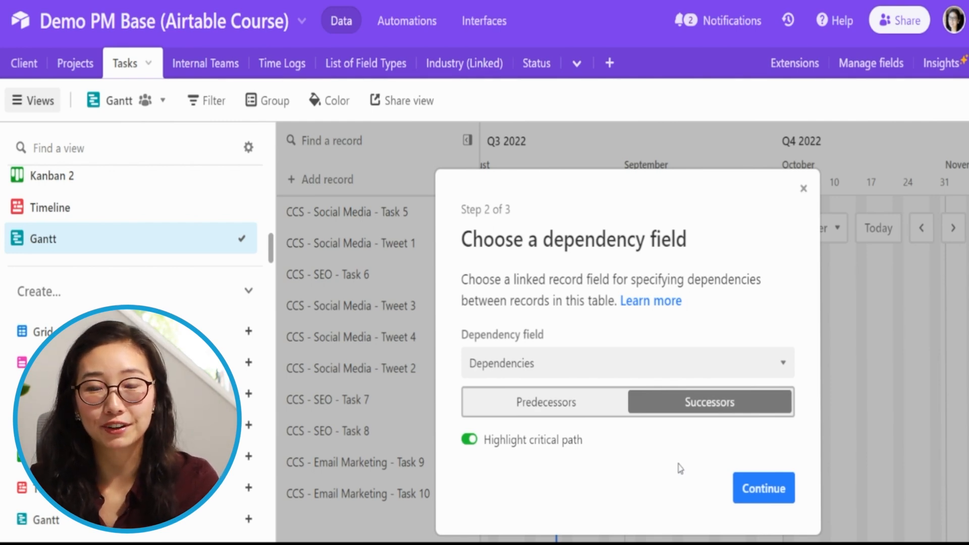
click(761, 489)
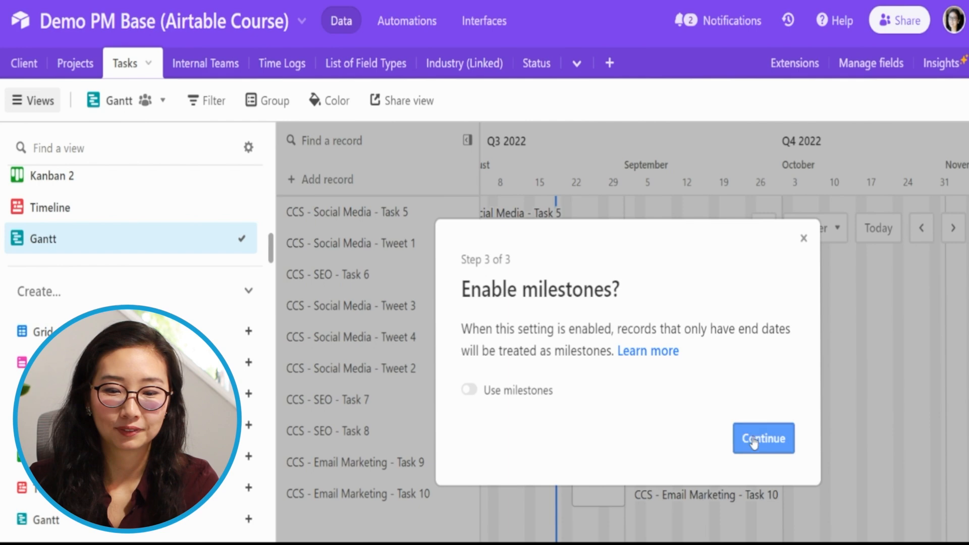
Enable milestones for the Gantt view and finish the setup.
click(505, 392)
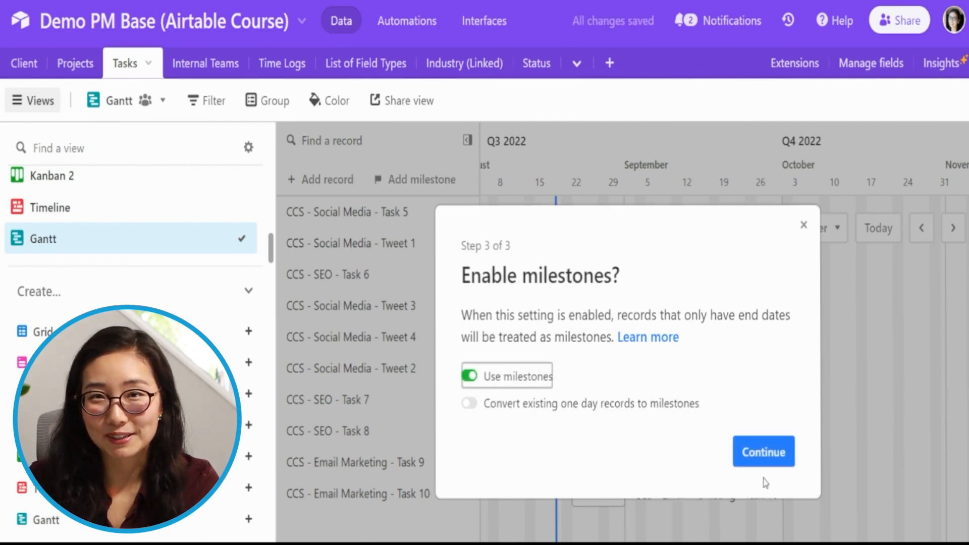
click(615, 412)
click(619, 403)
click(788, 450)
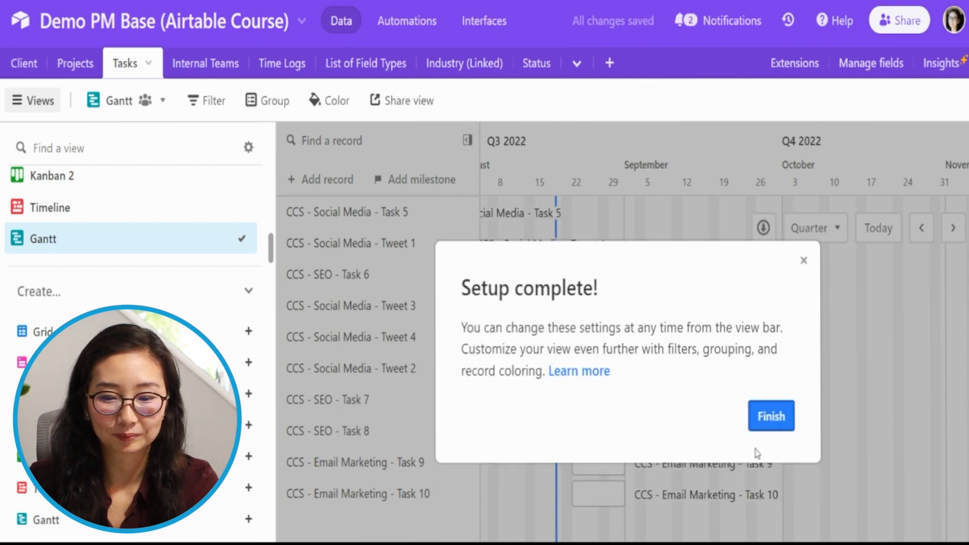
click(778, 417)
Hide the list of views and bring the July to September tasks into view on the Gantt timeline.
click(33, 101)
scroll(583, 369, left, 15)
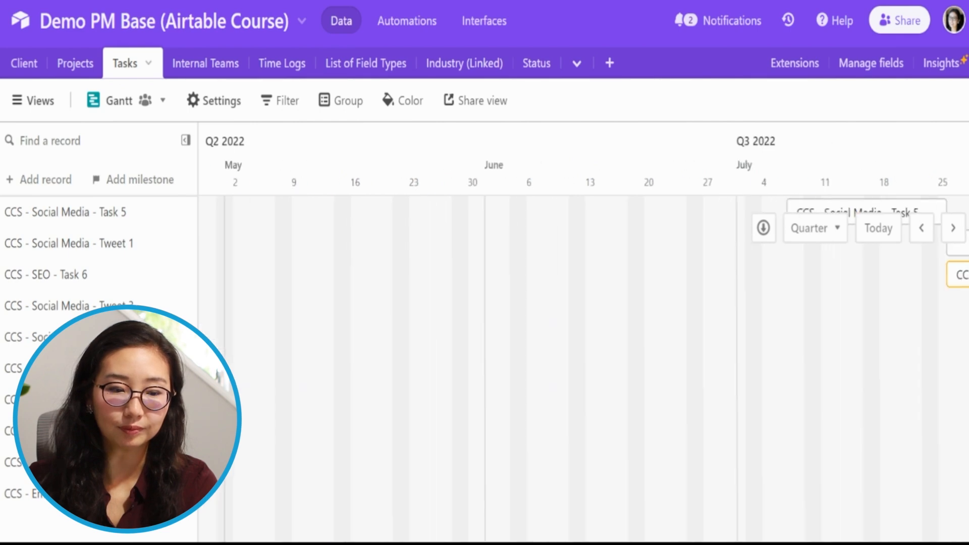
scroll(583, 369, right, 9)
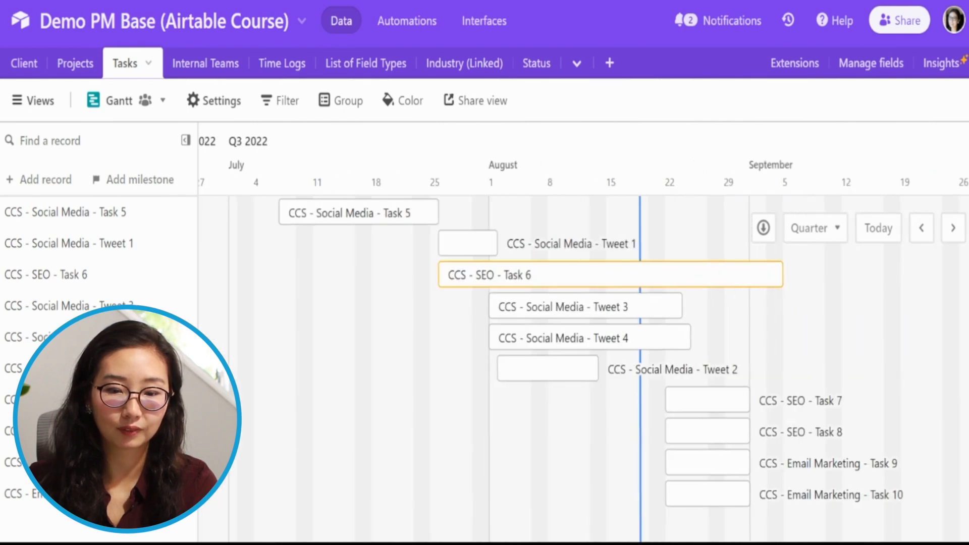
Switch the Gantt timeline's date range to Week and return it to Quarter.
click(810, 235)
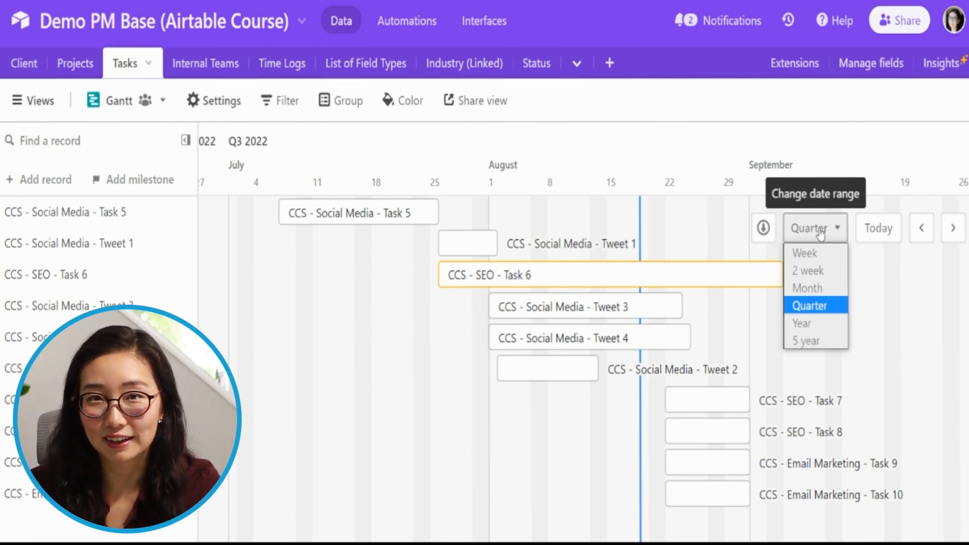
click(823, 259)
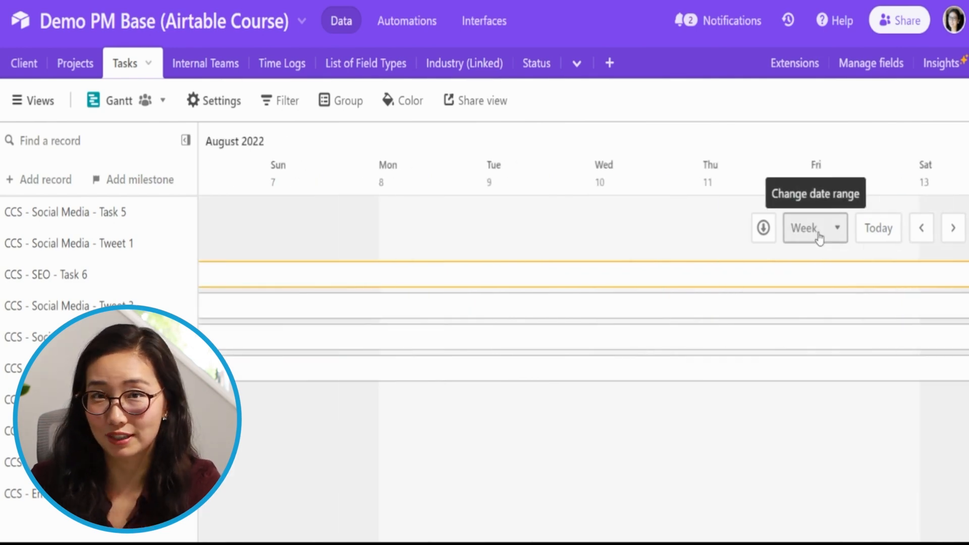
click(818, 235)
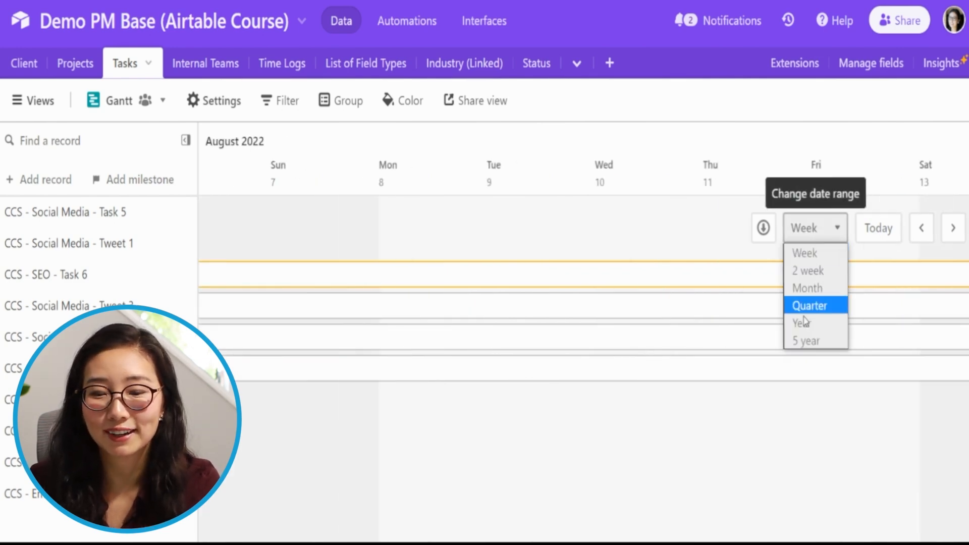
click(815, 304)
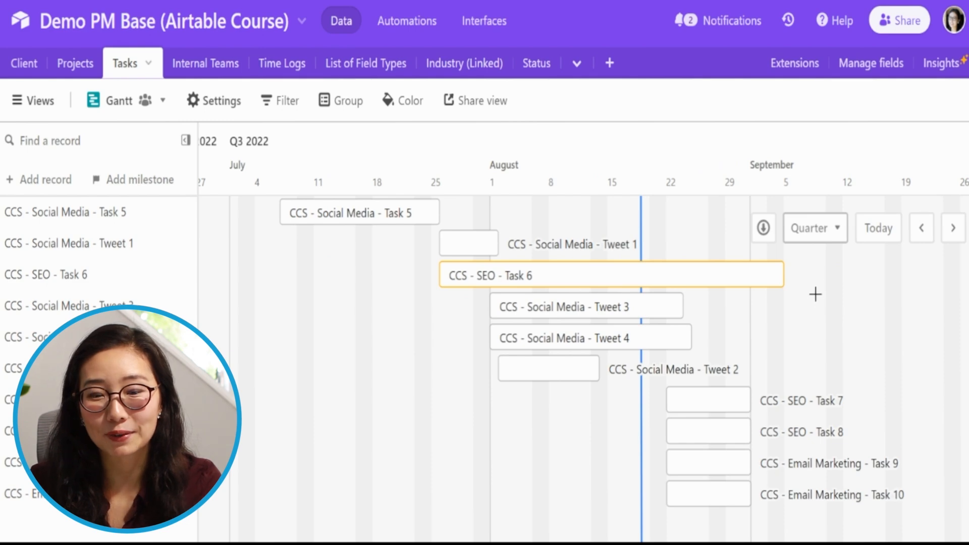
click(820, 222)
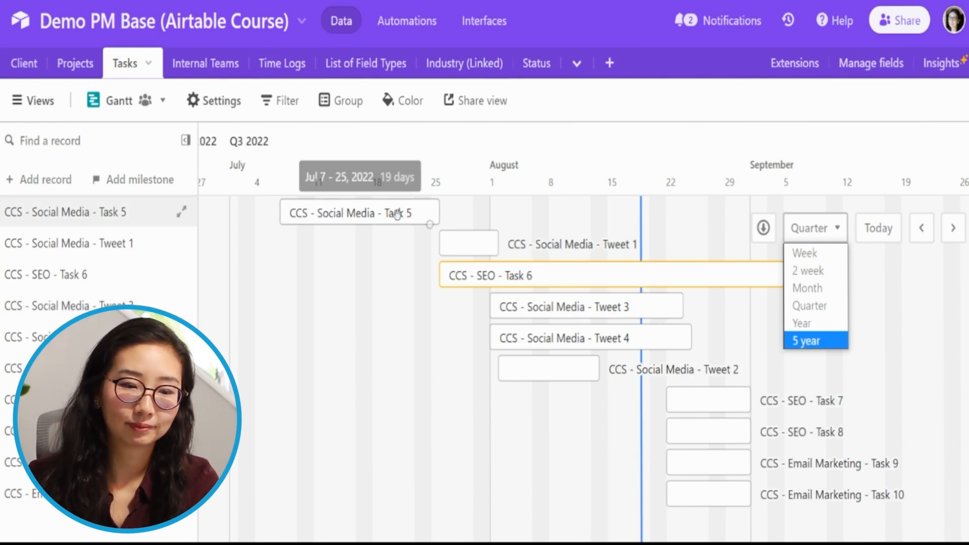
click(423, 214)
click(432, 213)
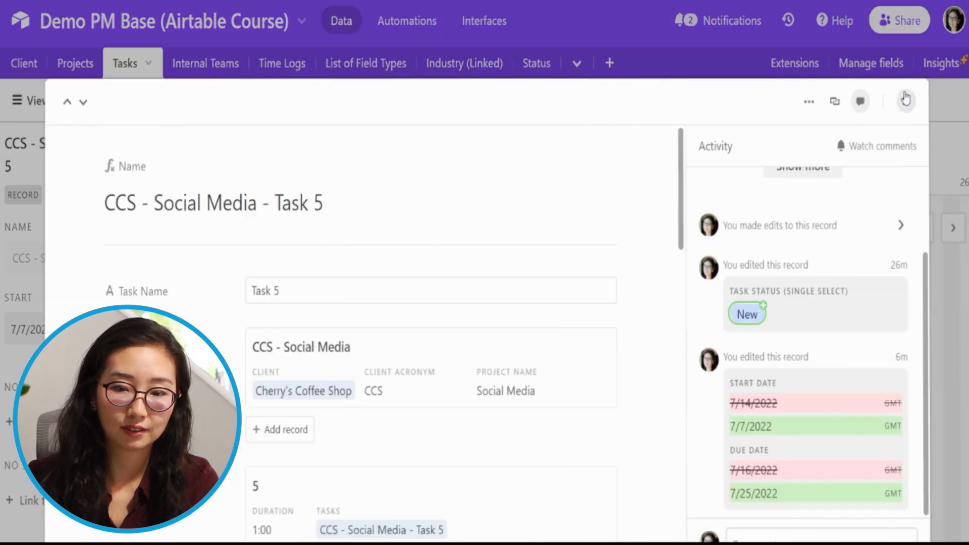
key(Escape)
Link Social Media Task 5 to Tweet 1 and SEO Task 6 as successors, and extend Task 5's end date to Jul 28, 2022.
drag(429, 224, 439, 289)
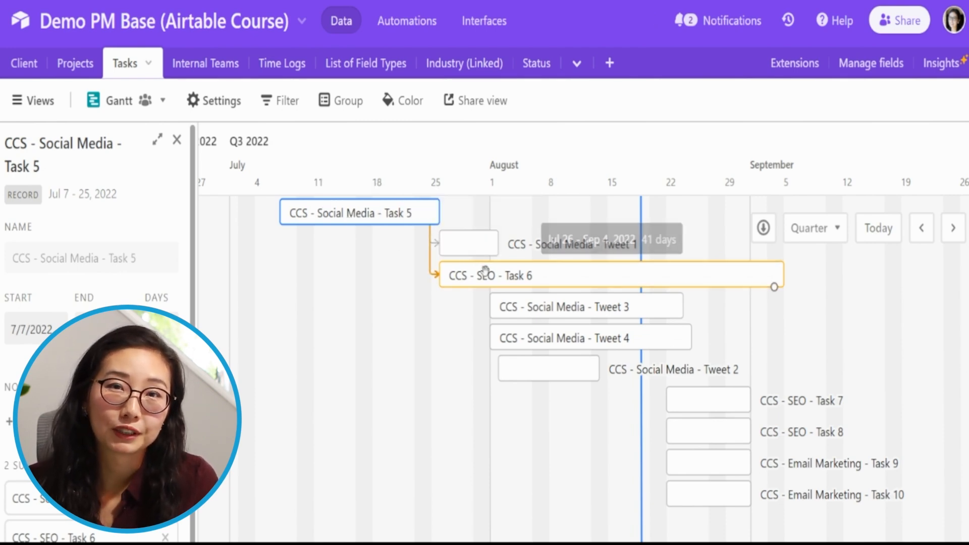
drag(441, 203, 458, 210)
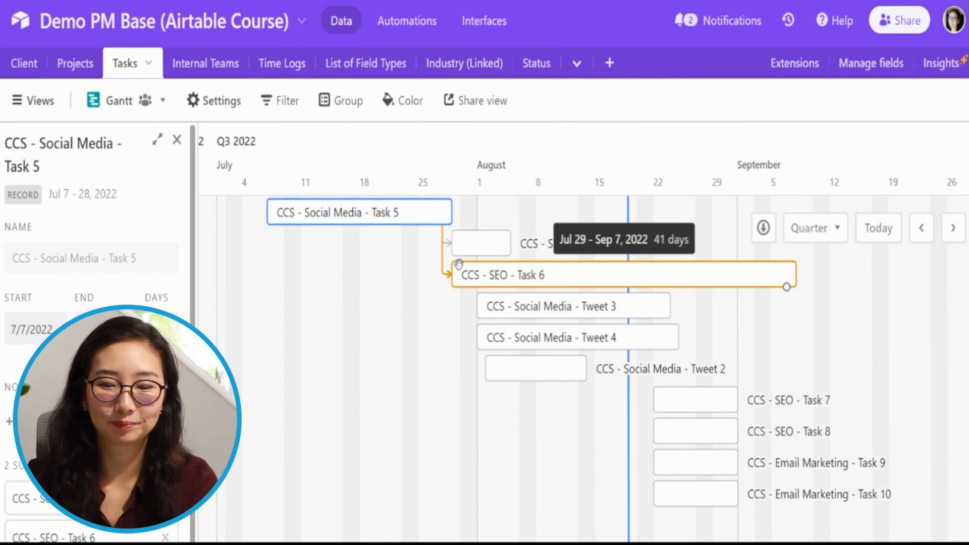
Link the Social Media Tweet 2 bar to SEO Task 7 and SEO Task 8 as its successors.
click(495, 338)
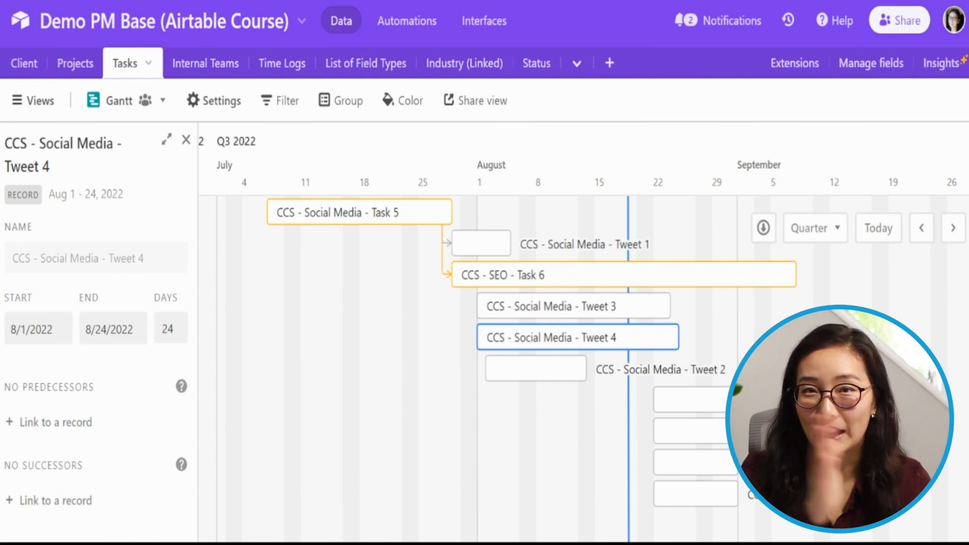
click(575, 379)
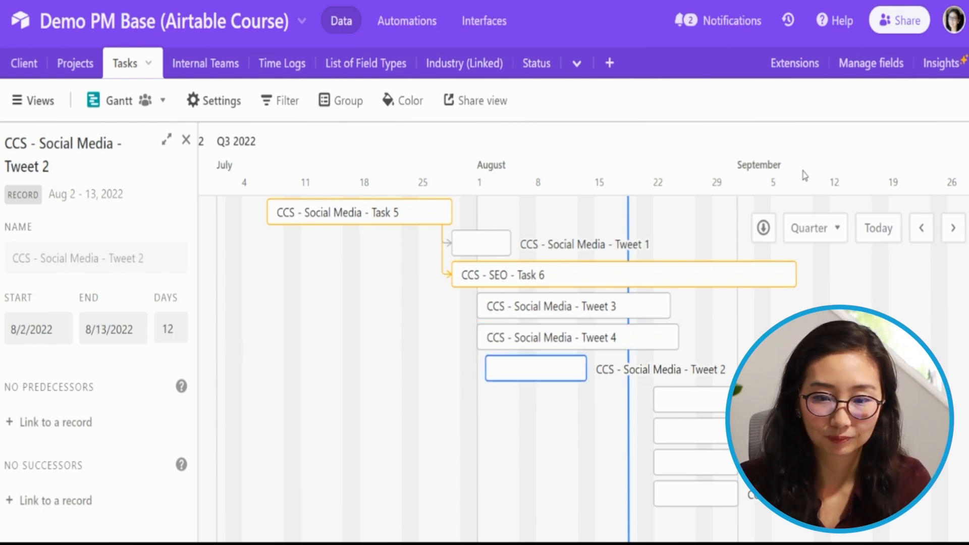
drag(575, 381, 663, 406)
drag(577, 381, 649, 429)
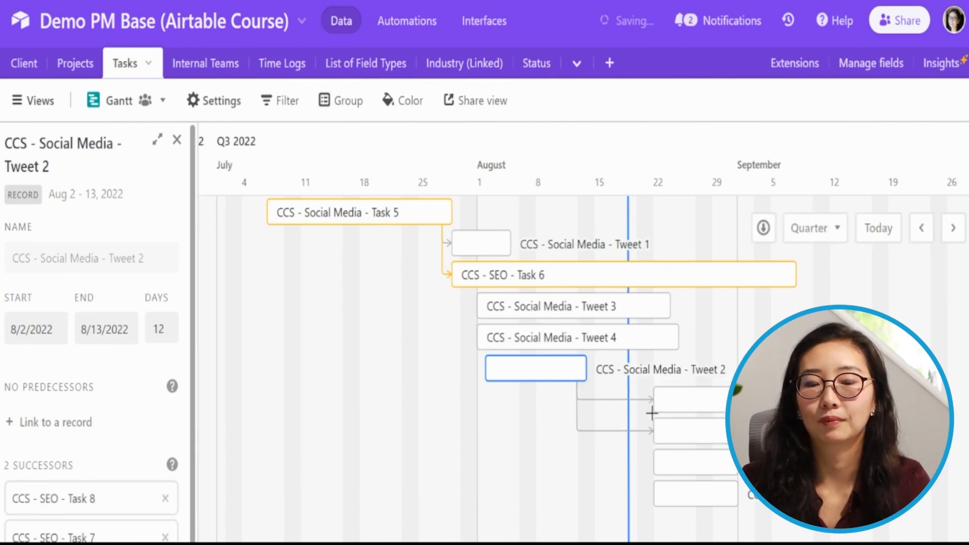